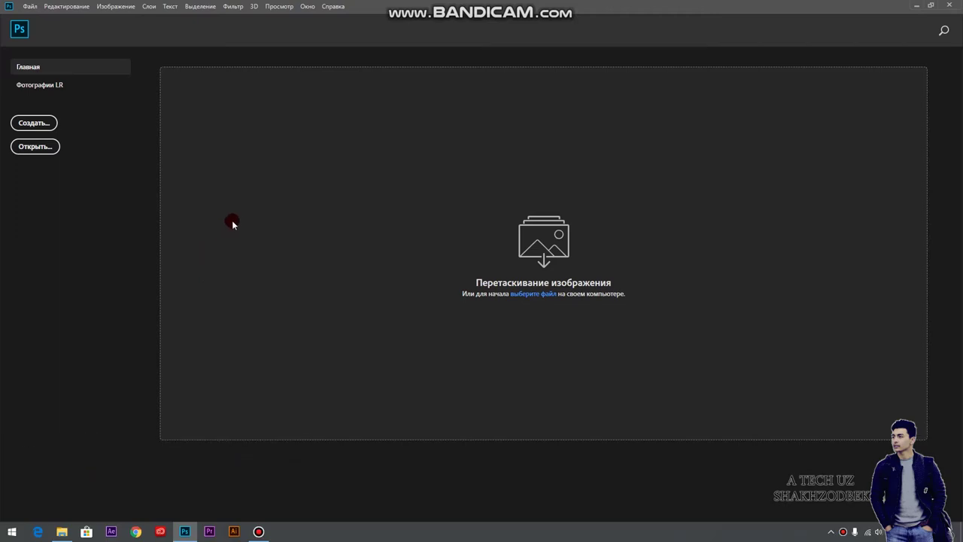
Create Без имени-1, a blank 50×40 cm document at 40 Пикселы/дюйм.
left_click(33, 122)
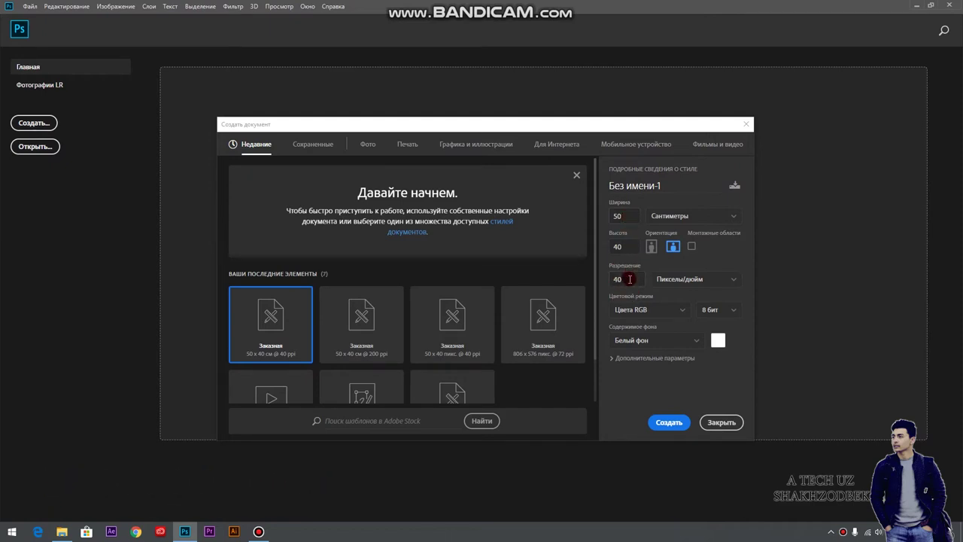
left_click(677, 282)
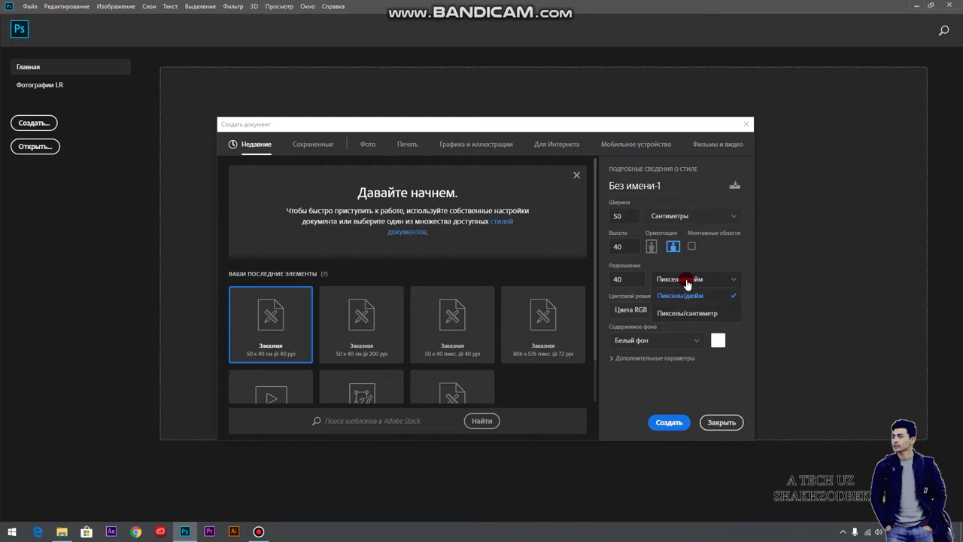
left_click(702, 281)
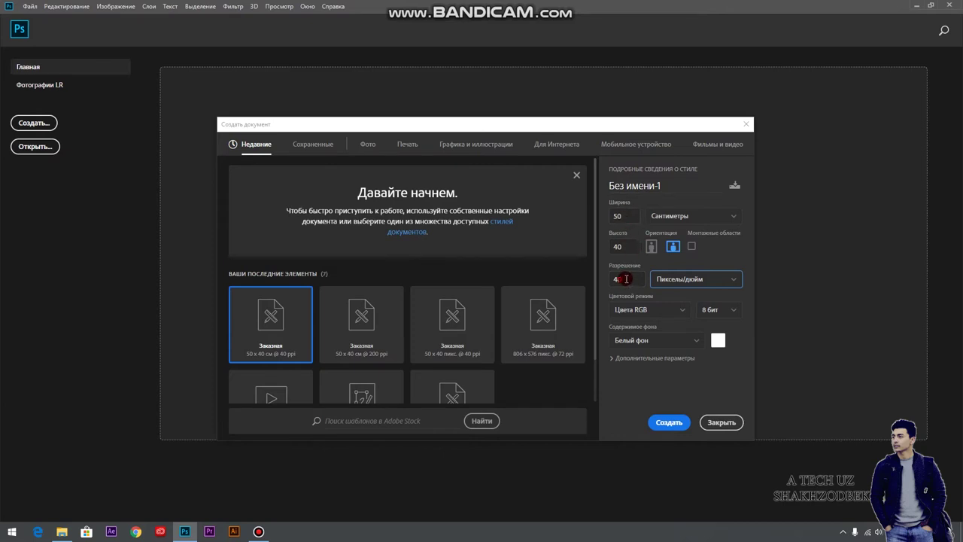
left_click(670, 423)
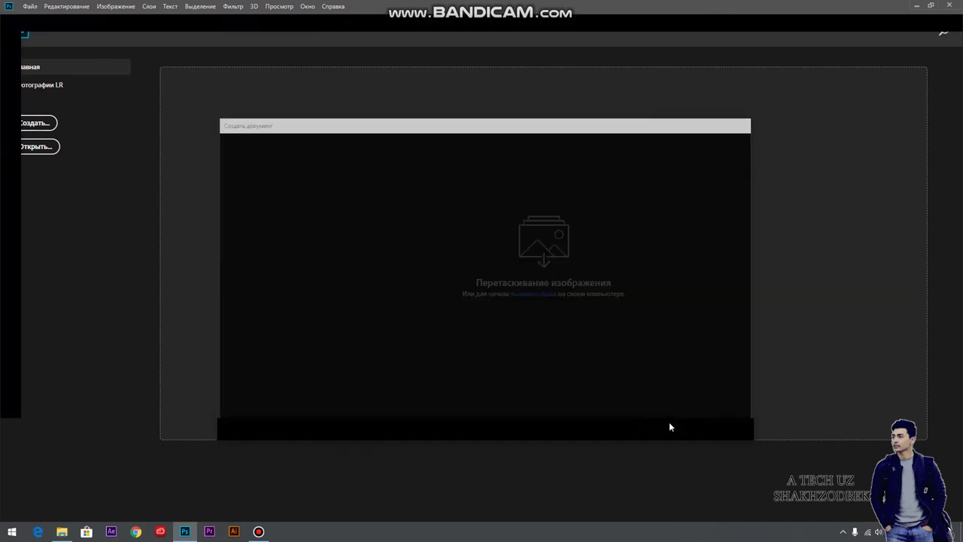
left_click(360, 280)
scroll(255, 220, "down", 1)
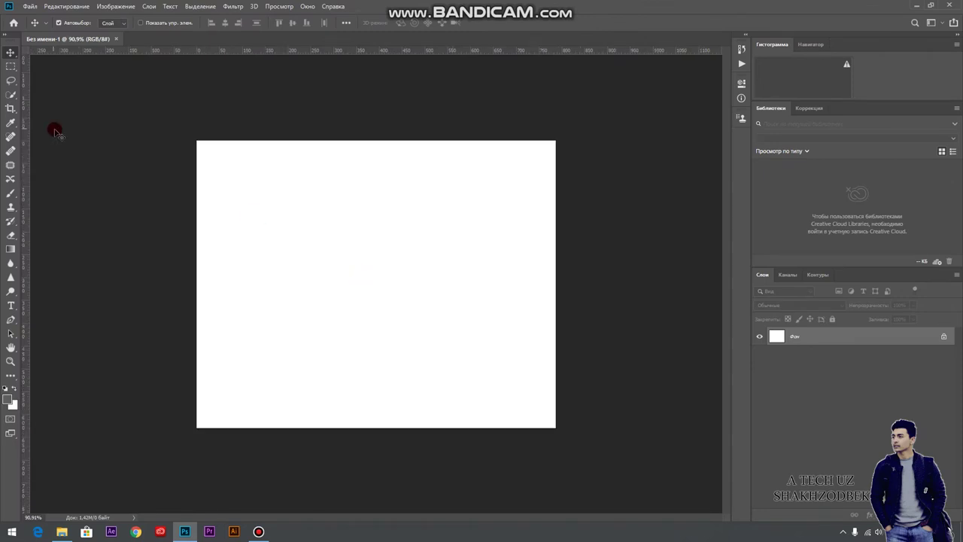
Create Без имени-2, a second blank 50×40 cm document at 200 pixels per inch.
left_click(30, 9)
left_click(41, 27)
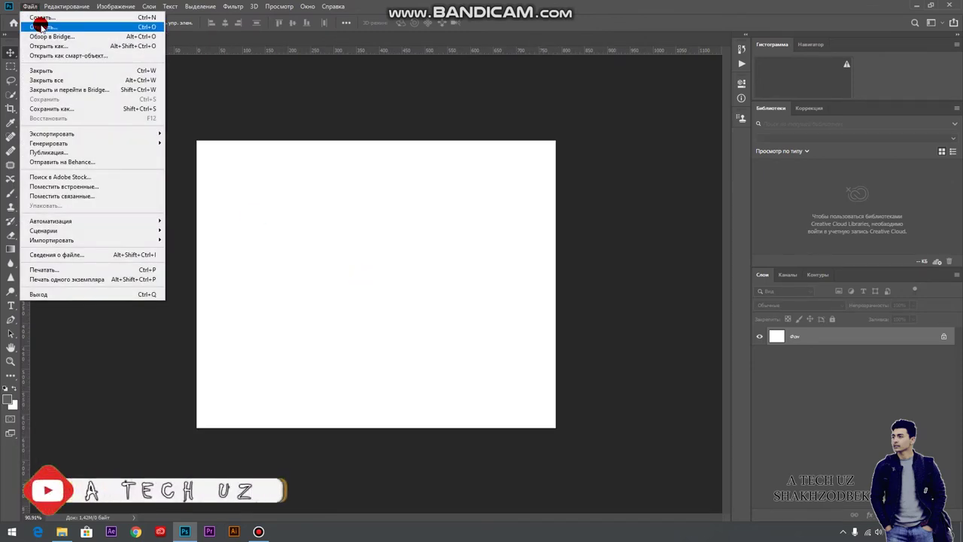
left_click(39, 17)
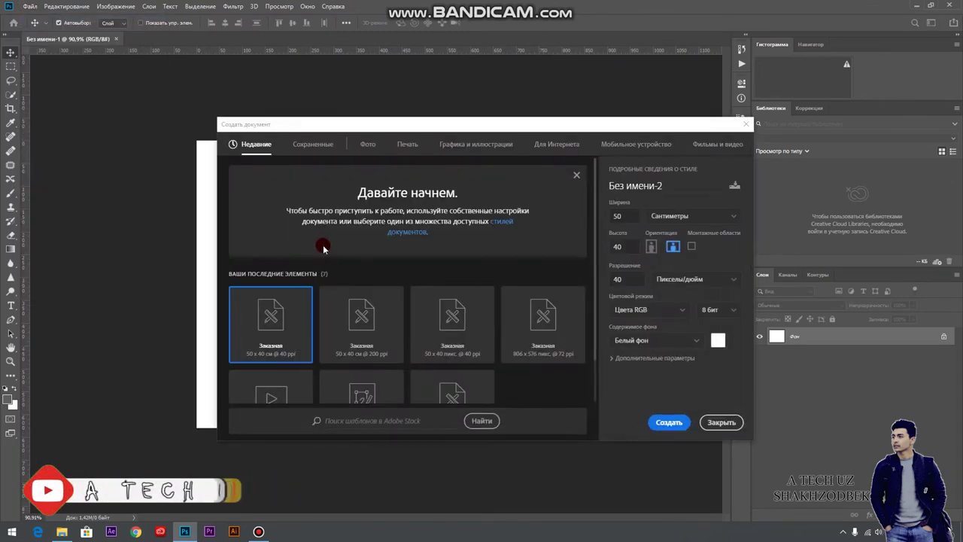
left_click(629, 279)
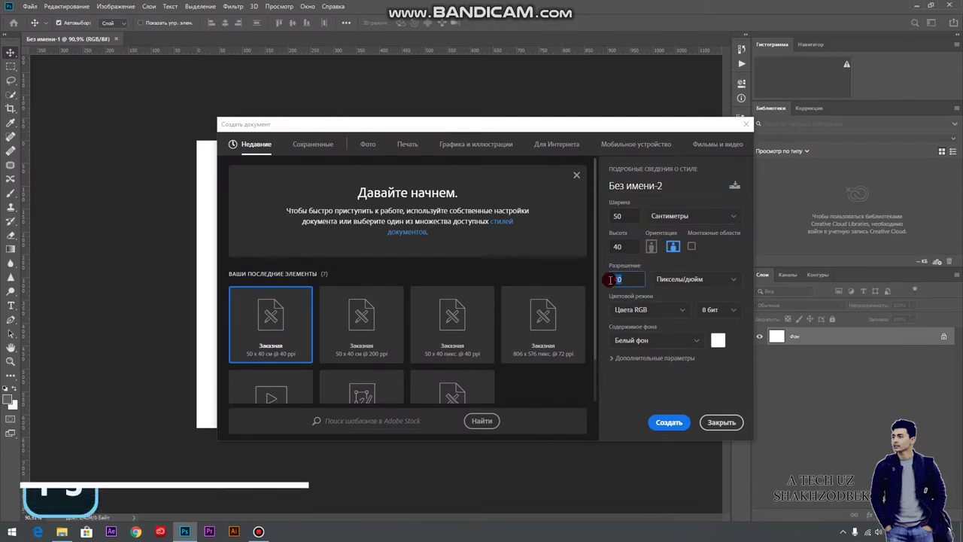
double_click(616, 278)
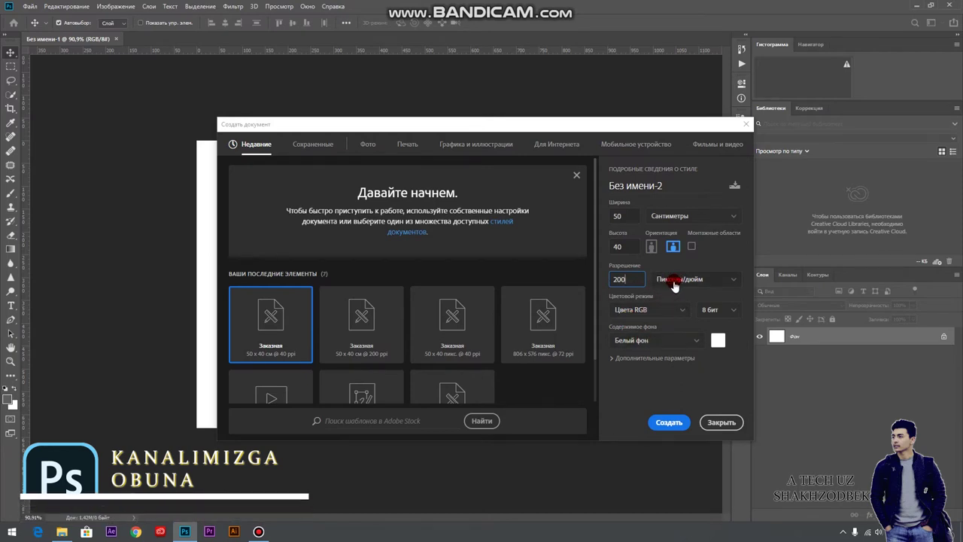
type("200")
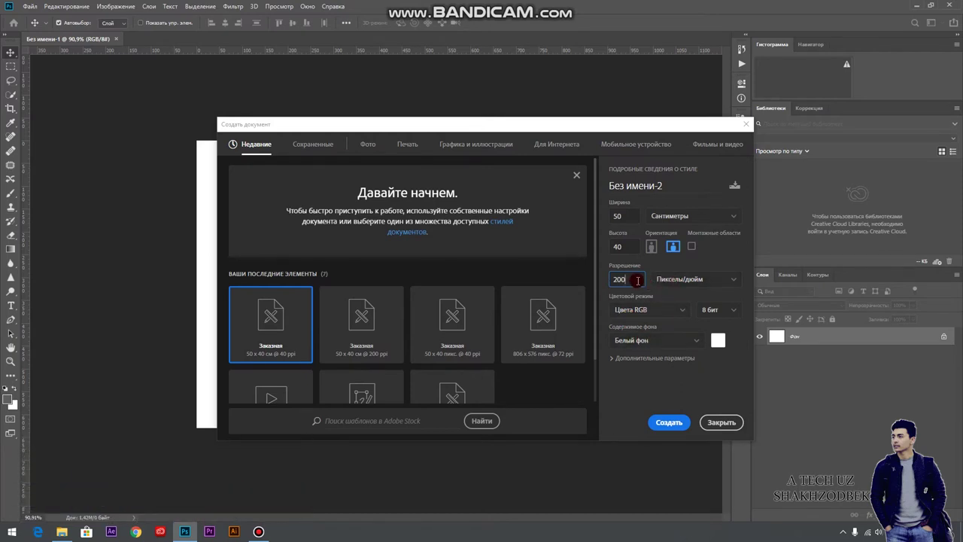
left_click(665, 421)
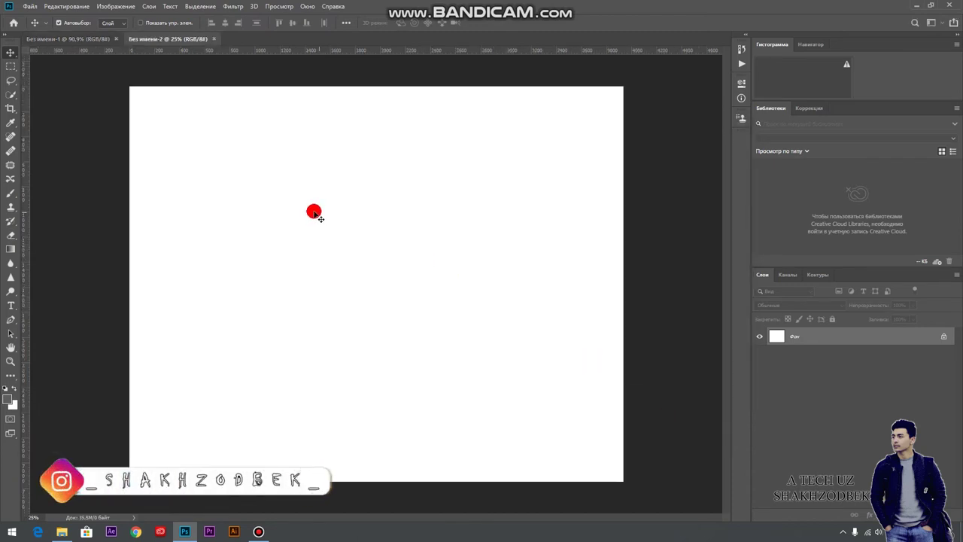
Unlock the 200 ppi document's background as Слой 0 and open IMG_7807.JPG.
left_click(77, 41)
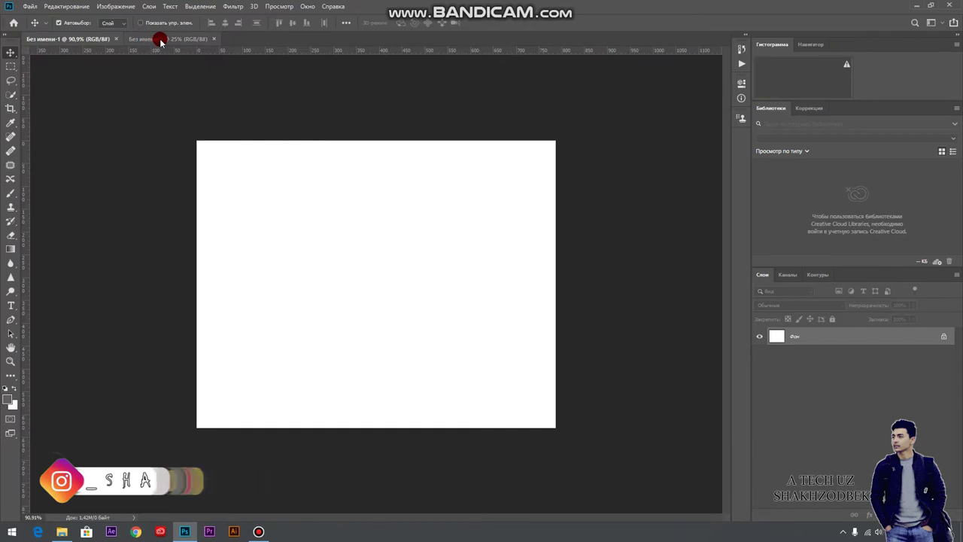
left_click(162, 41)
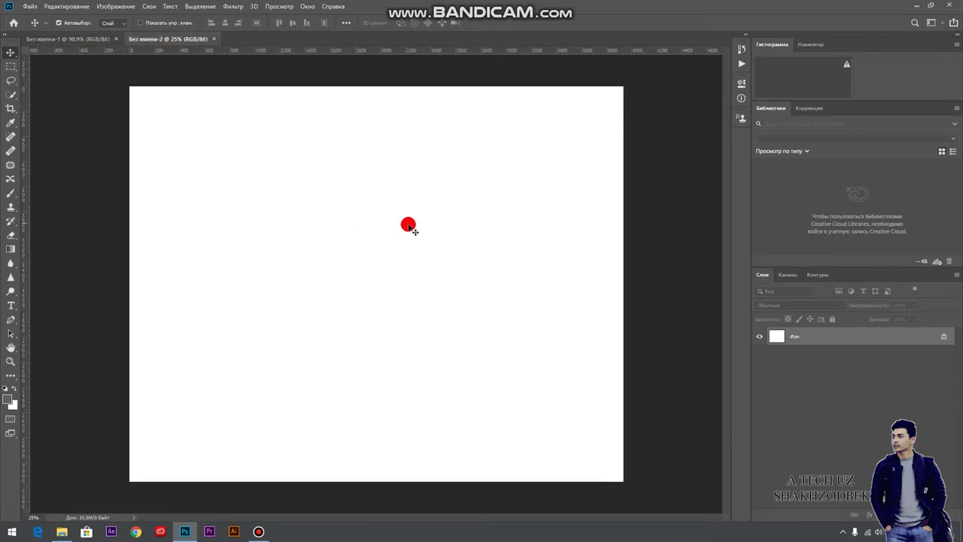
left_click(943, 336)
left_click(24, 8)
left_click(37, 27)
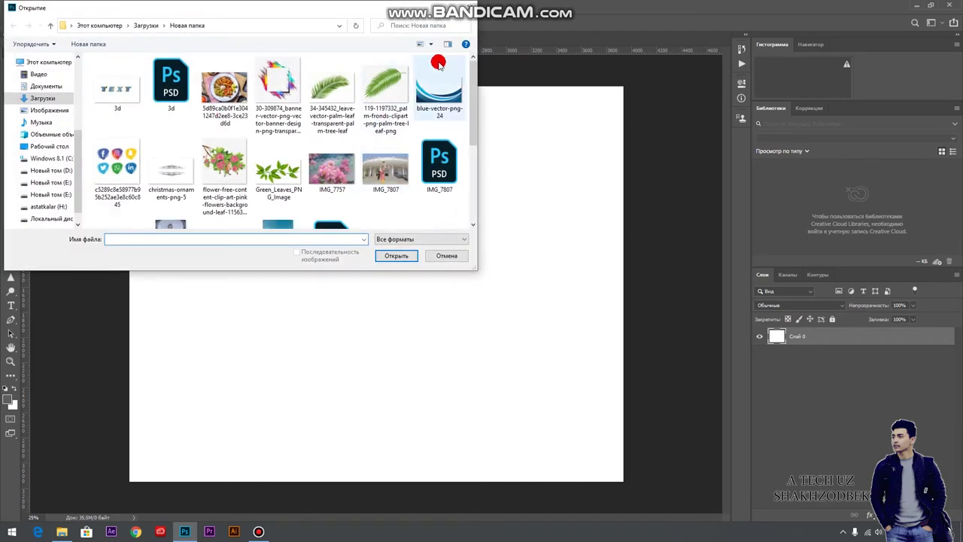
left_click_drag(390, 167, 451, 366)
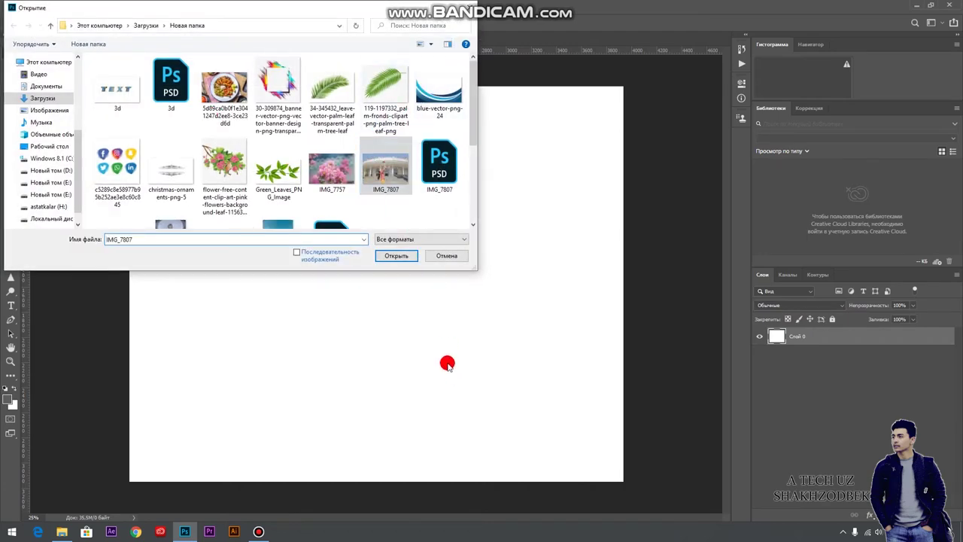
left_click(394, 255)
left_click(524, 248)
Unlock the photo's background layer and drag the photo into the 200 ppi document.
left_click_drag(473, 249, 202, 39)
left_click(452, 223)
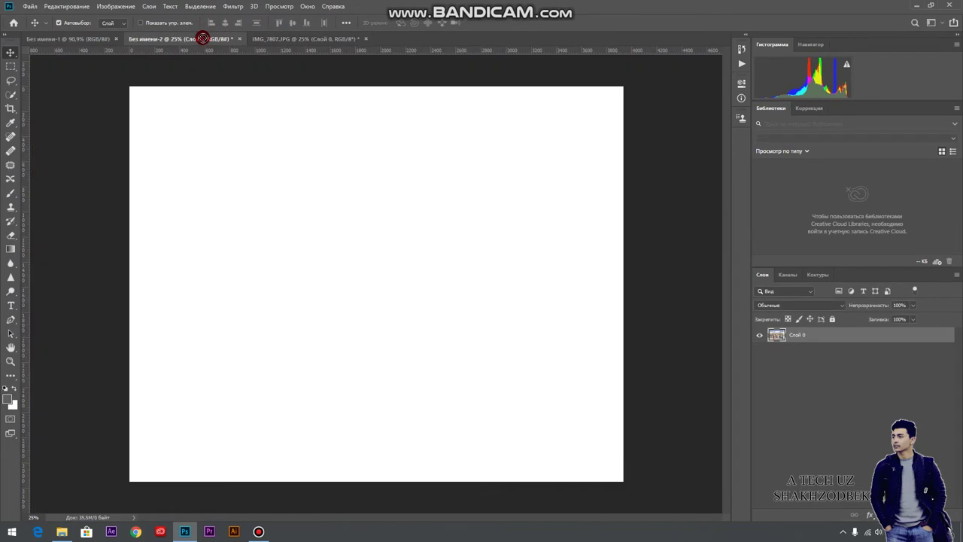
left_click_drag(202, 38, 378, 279)
scroll(373, 253, "down", 1)
scroll(374, 253, "down", 2)
Scale the placed photo to 71.95% to span the canvas width, then drag IMG_7807 into the 40 ppi document.
key("ctrl+t")
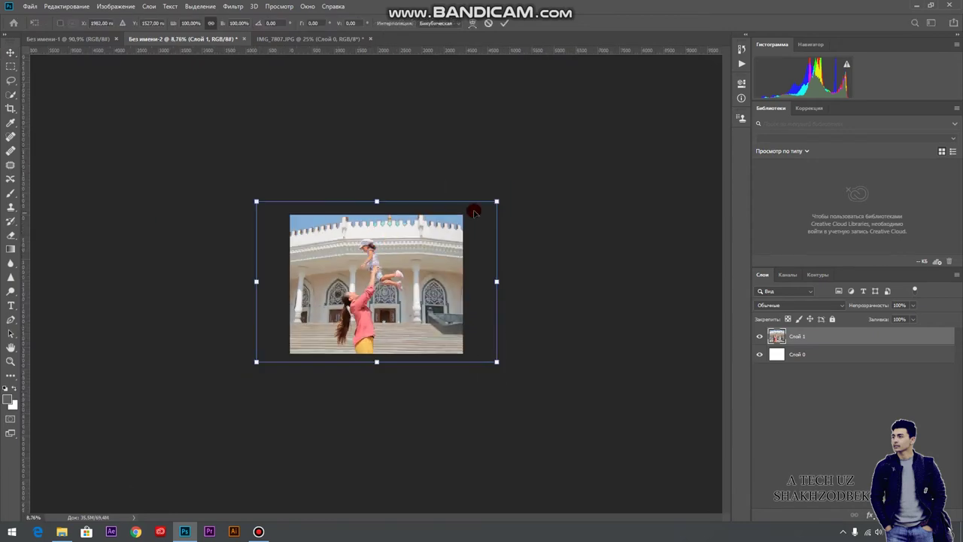
left_click_drag(497, 200, 419, 243)
left_click_drag(334, 288, 365, 276)
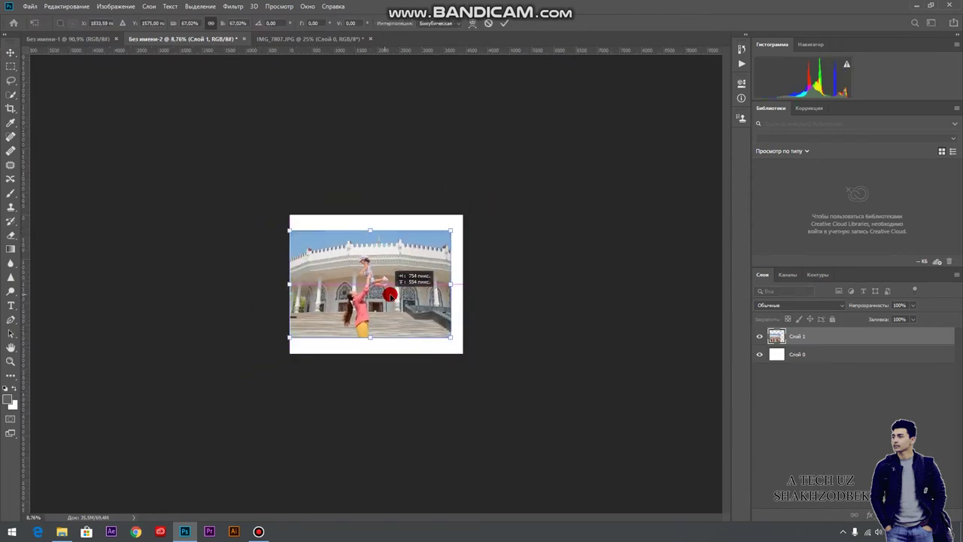
left_click_drag(452, 286, 461, 285)
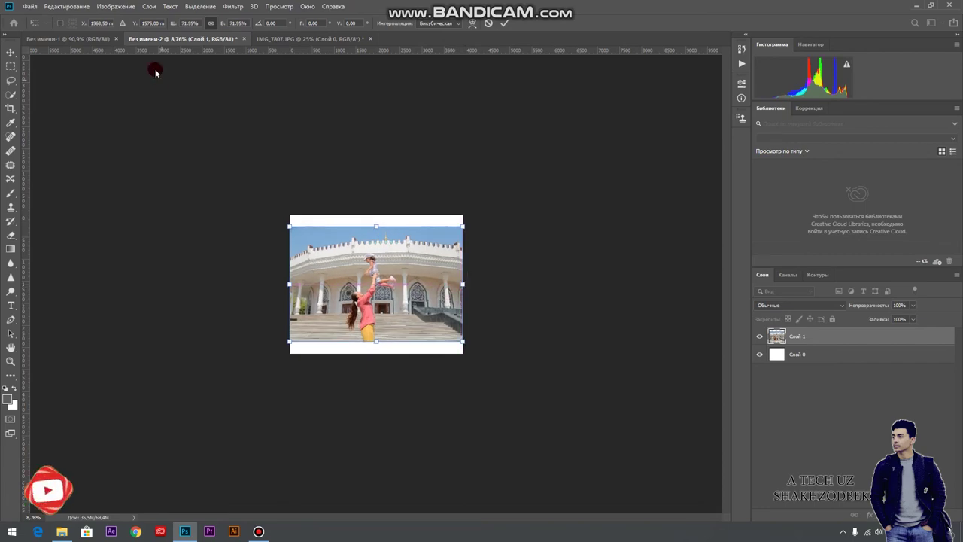
left_click(300, 39)
mouse_move(308, 215)
left_mouse_down()
mouse_move(134, 86)
mouse_move(57, 49)
mouse_move(388, 267)
left_mouse_up()
Scale the photo in Без имени-1 down to 14.18% so it spans the white canvas width.
scroll(389, 268, "down", 3)
scroll(388, 272, "down", 3)
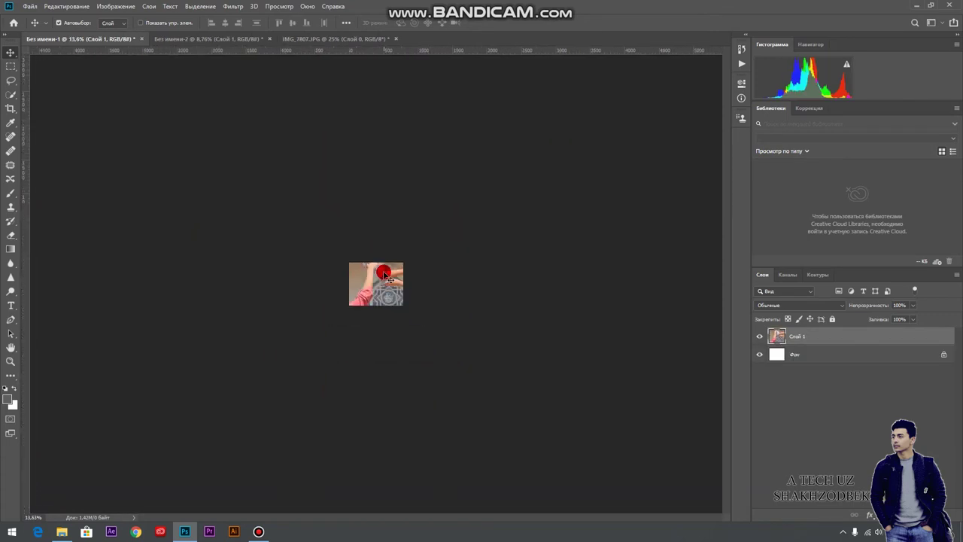
key("ctrl+t")
mouse_move(558, 165)
left_mouse_down()
mouse_move(312, 330)
mouse_move(433, 248)
mouse_move(391, 282)
left_mouse_up()
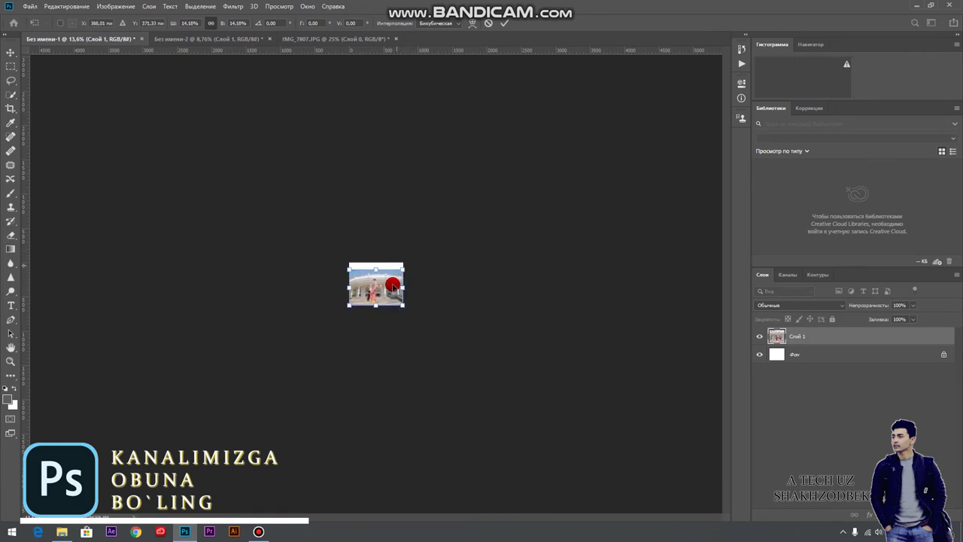
key("ctrl+plus")
key("ctrl+plus")
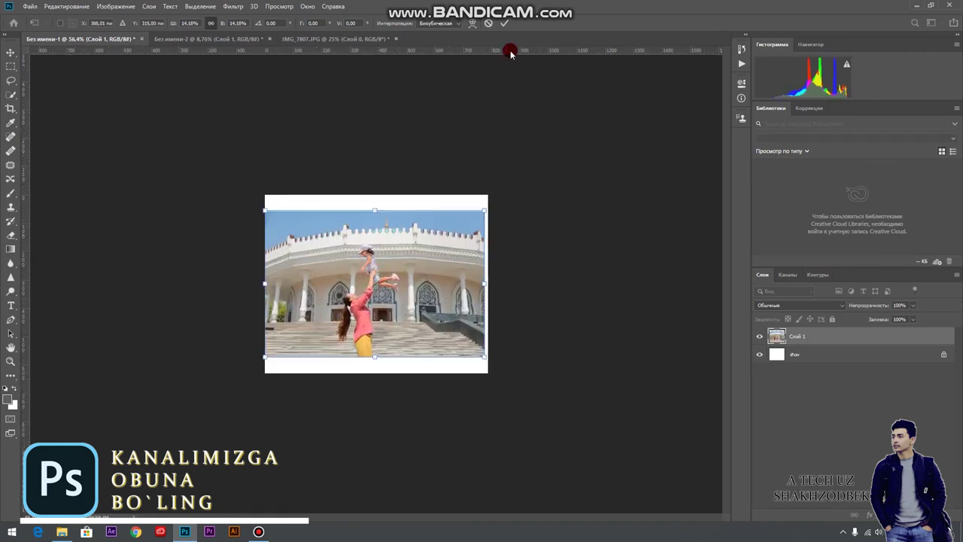
left_click(503, 23)
left_click_drag(361, 253, 309, 296)
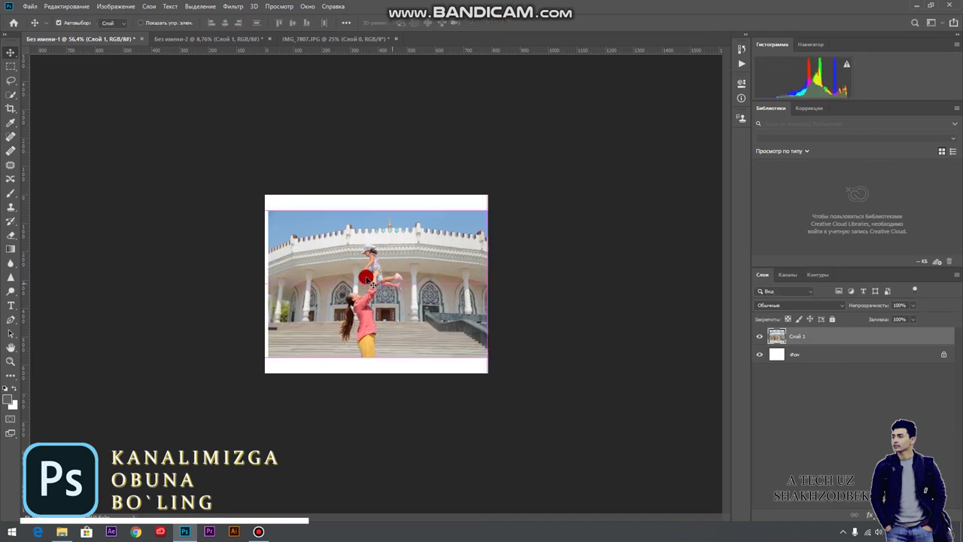
key("ctrl+t")
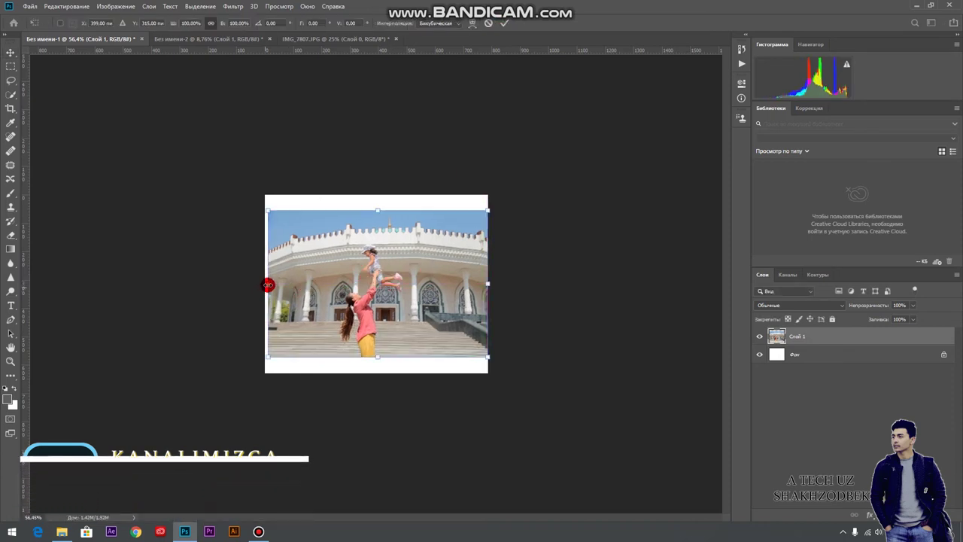
left_click_drag(267, 283, 263, 284)
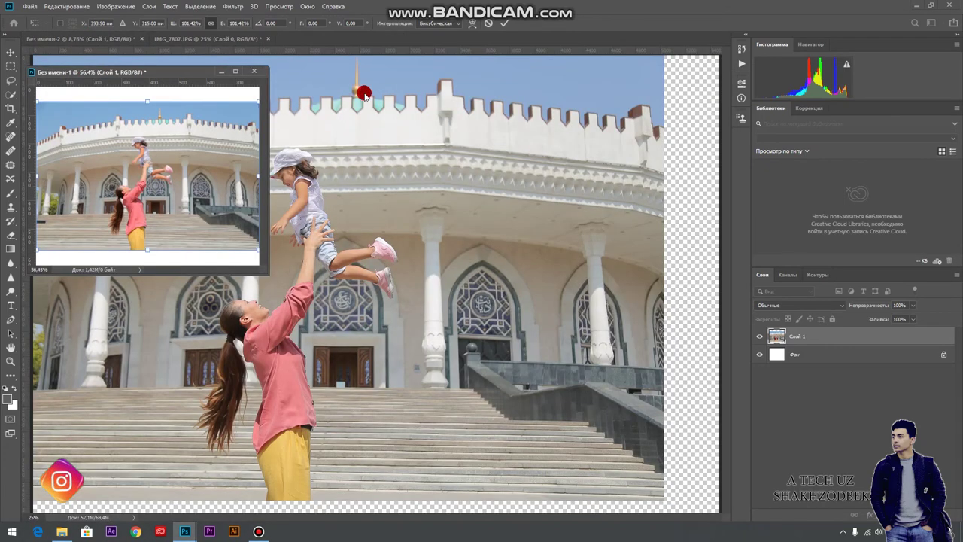
Float both document windows and resize them to sit side by side.
left_click_drag(84, 39, 236, 82)
left_click_drag(268, 112, 356, 112)
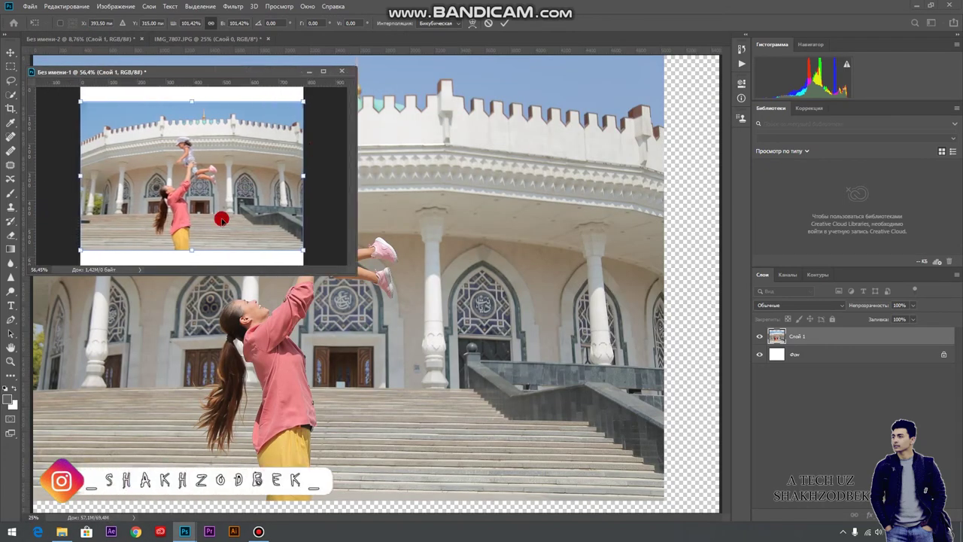
left_click_drag(202, 274, 202, 369)
mouse_move(209, 72)
left_mouse_down()
mouse_move(148, 56)
mouse_move(380, 83)
left_mouse_up()
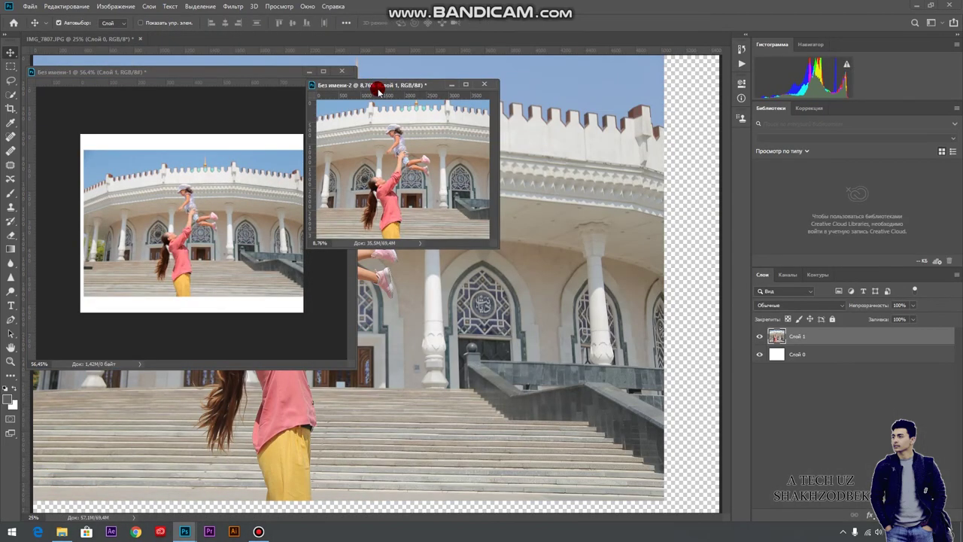
left_click_drag(452, 84, 520, 81)
left_click_drag(476, 243, 476, 361)
left_click_drag(573, 207, 735, 207)
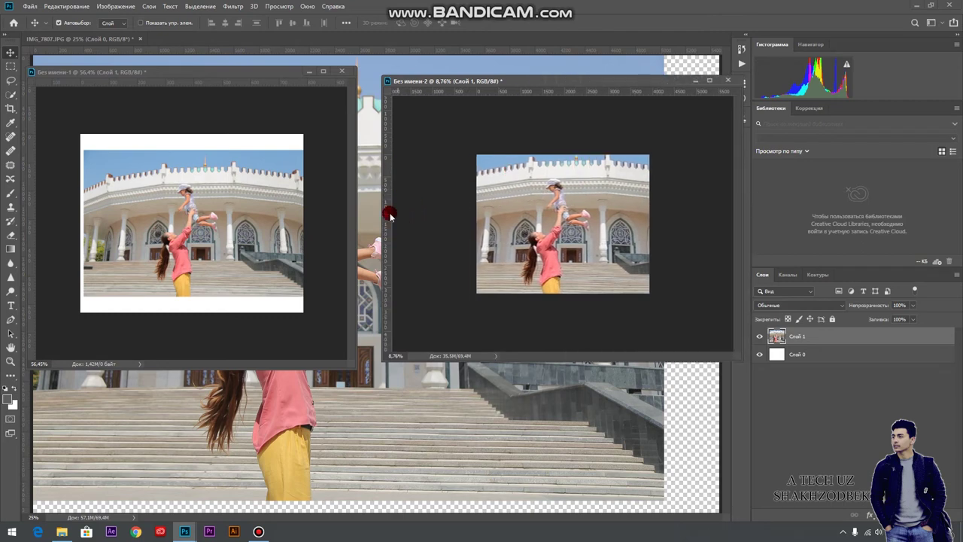
left_click_drag(382, 214, 358, 214)
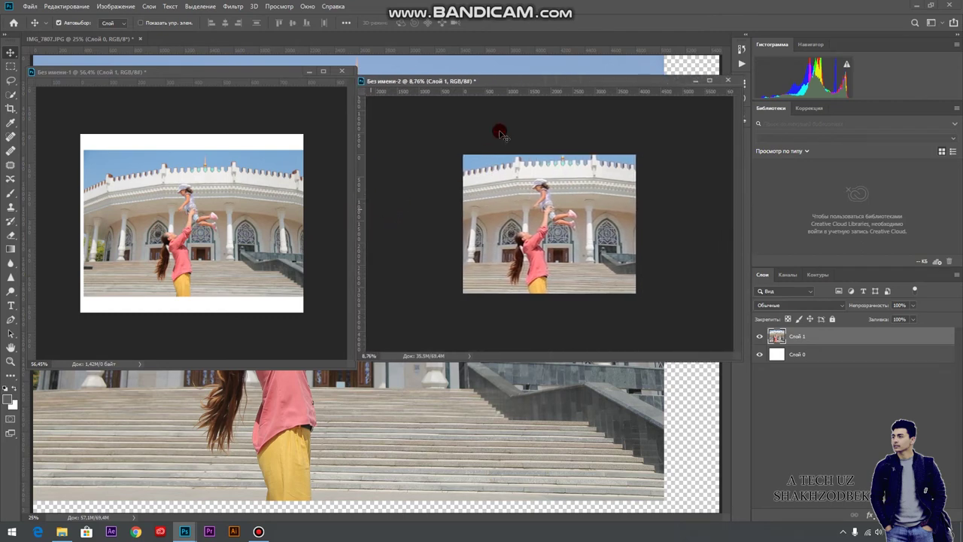
left_click_drag(498, 78, 499, 68)
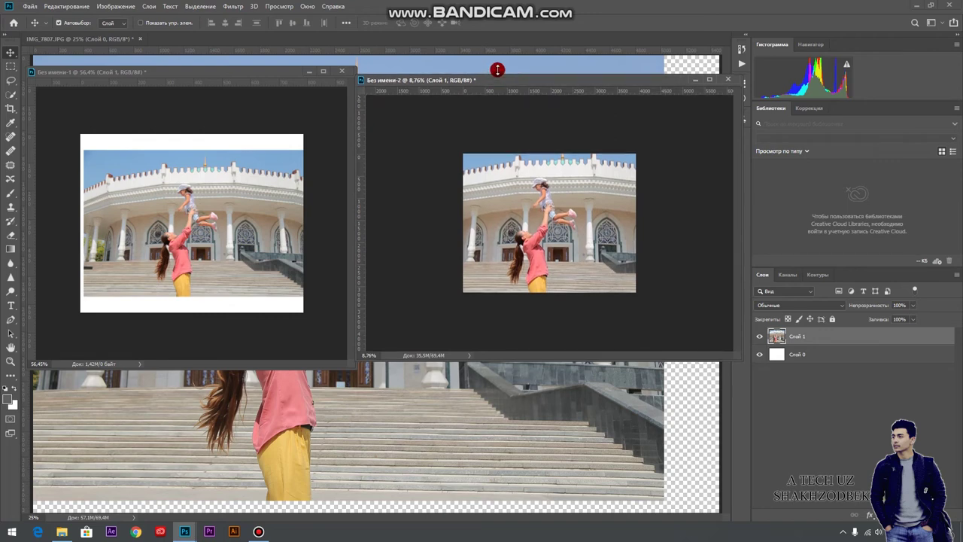
Shift Без имени-1's photo 11 pixels left and zoom in on it.
mouse_move(524, 176)
left_mouse_down()
mouse_move(181, 190)
mouse_move(181, 204)
left_mouse_up()
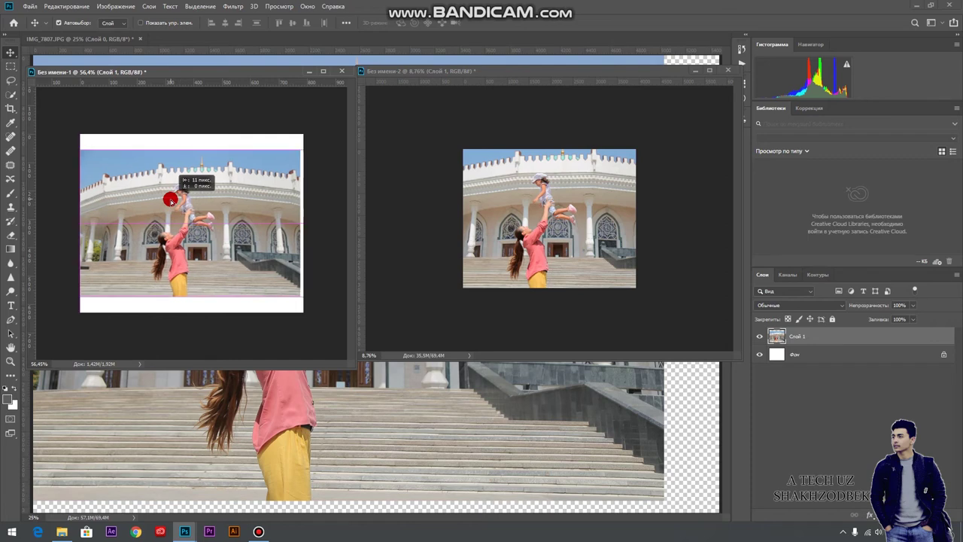
left_click_drag(170, 194, 166, 195)
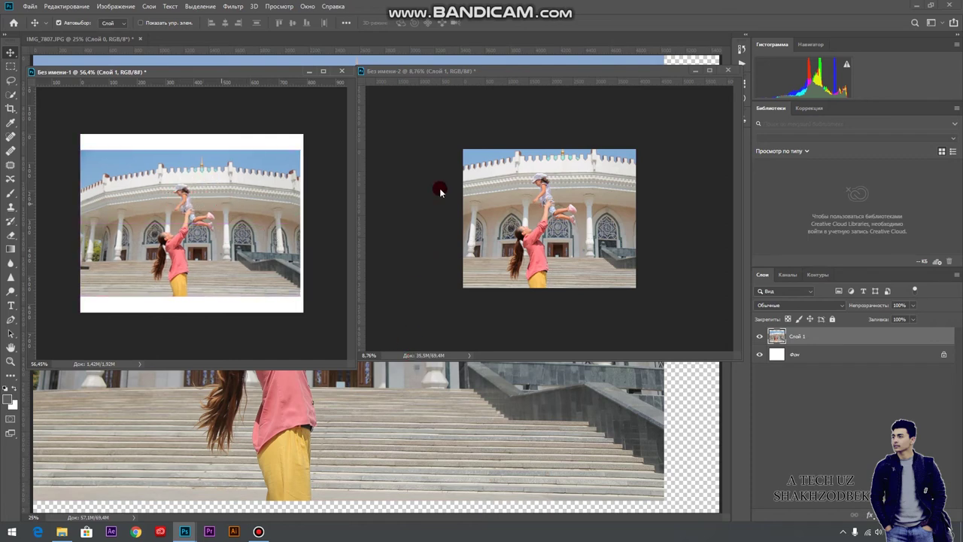
mouse_move(547, 190)
left_mouse_down()
mouse_move(165, 185)
mouse_move(181, 182)
left_mouse_up()
Scrubby-zoom both windows onto the girl's cap, the left one to 556%, to compare pixelation.
mouse_move(552, 207)
left_mouse_down()
mouse_move(569, 203)
mouse_move(527, 167)
left_mouse_up()
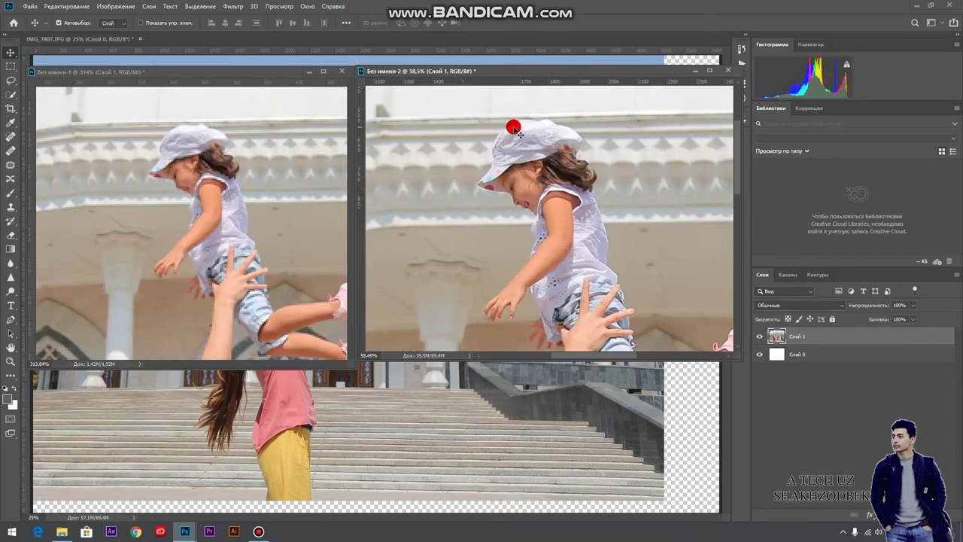
left_click_drag(526, 167, 185, 147)
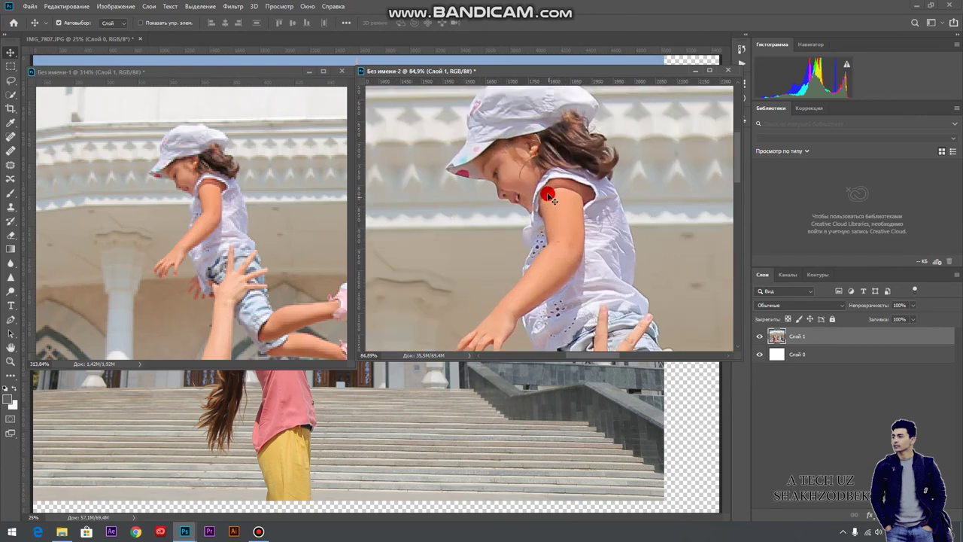
left_click_drag(155, 189, 161, 142)
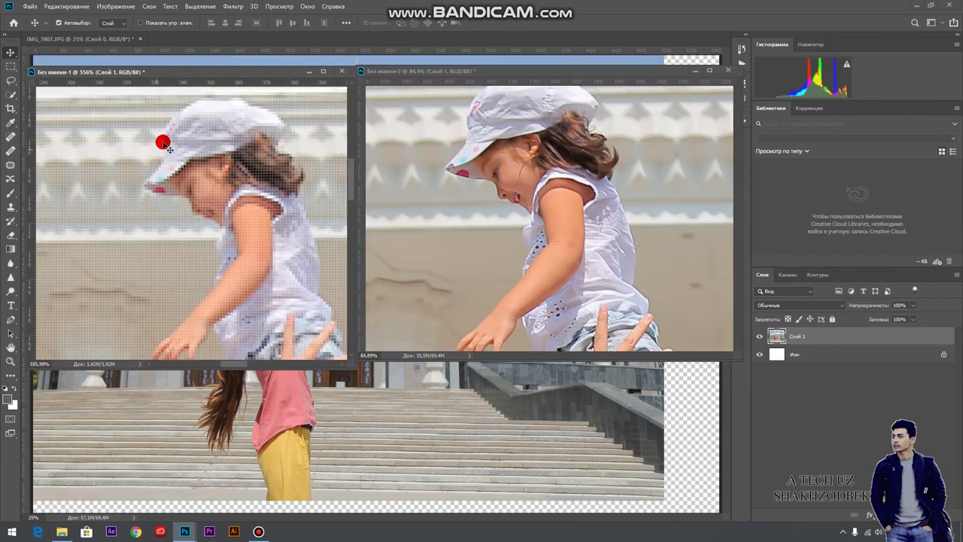